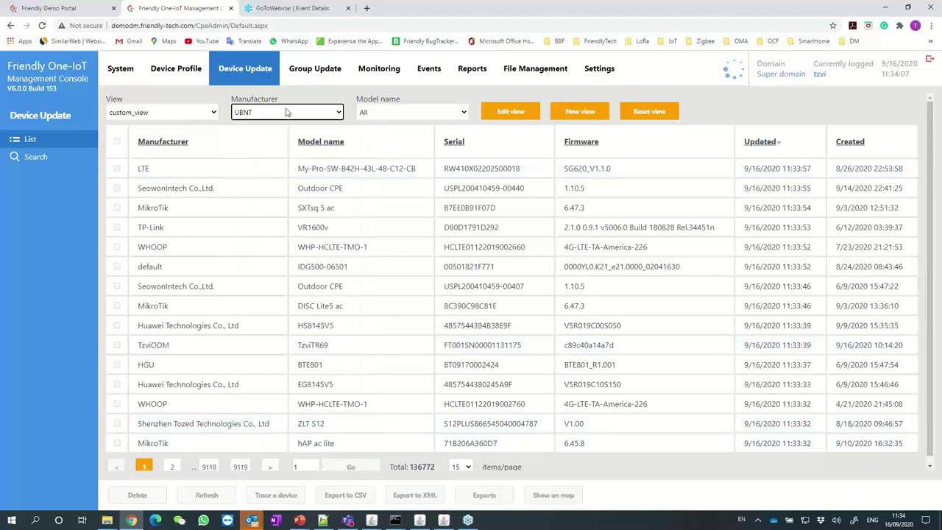
Step: Filter the device list to show only the manufacturer TzviODM
click(287, 112)
text(tzvi)
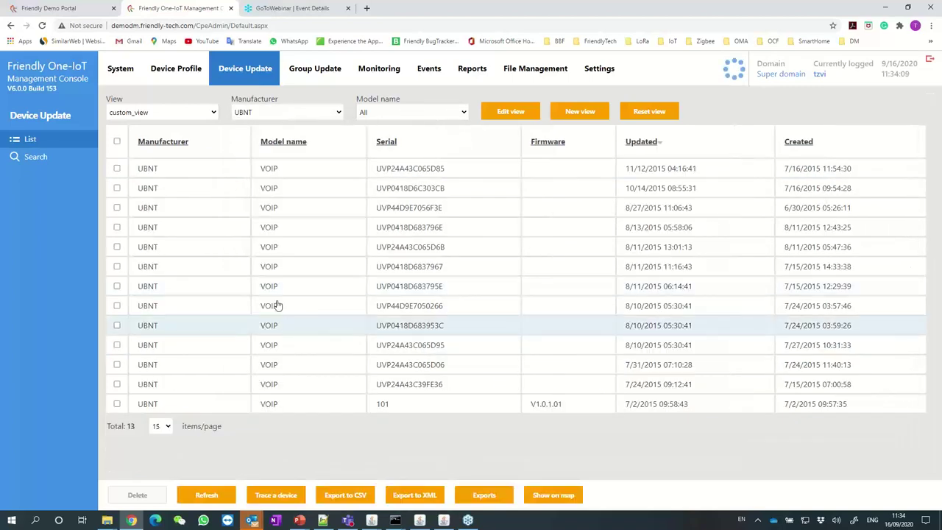
click(284, 115)
text(tzvi)
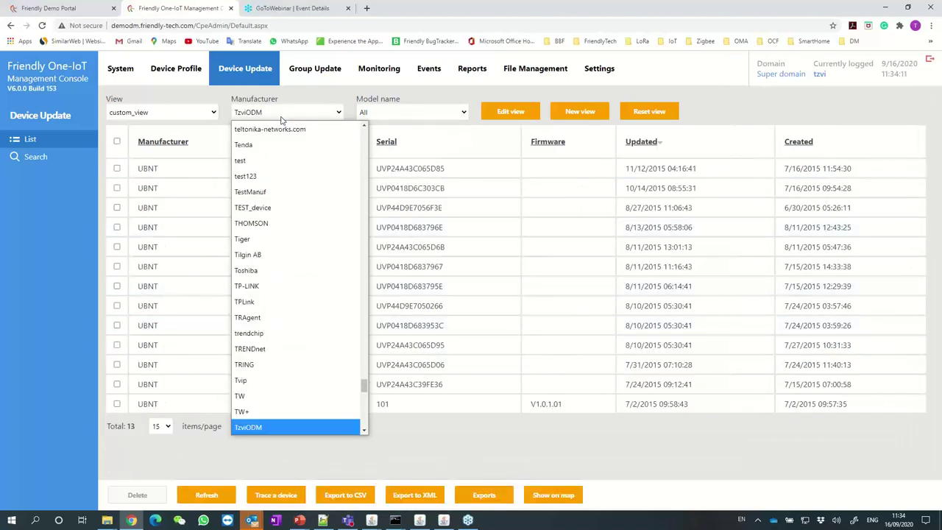
scroll(272, 188, up, 1)
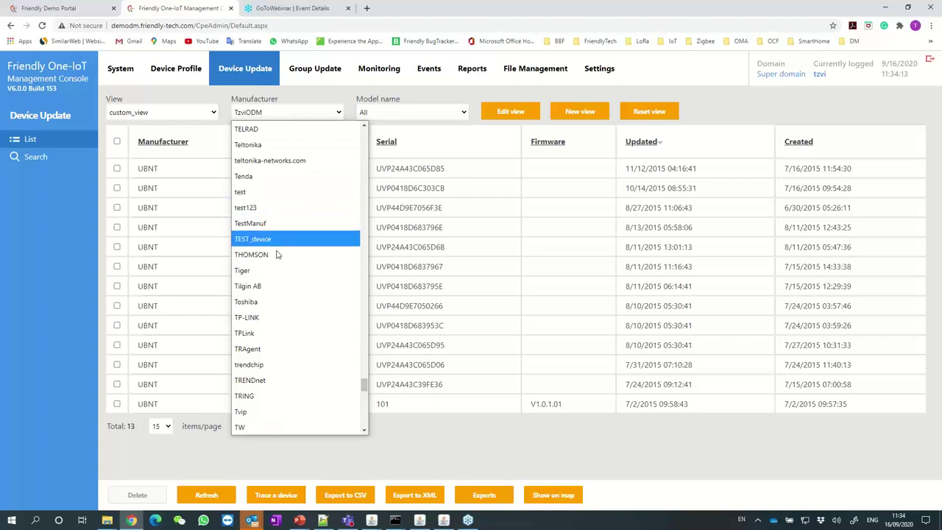
scroll(286, 322, down, 4)
scroll(286, 322, up, 4)
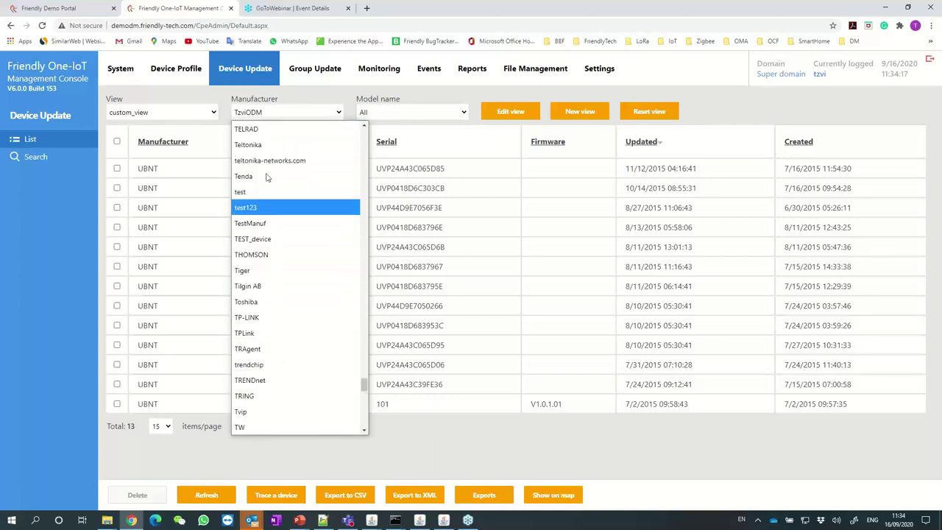
click(284, 112)
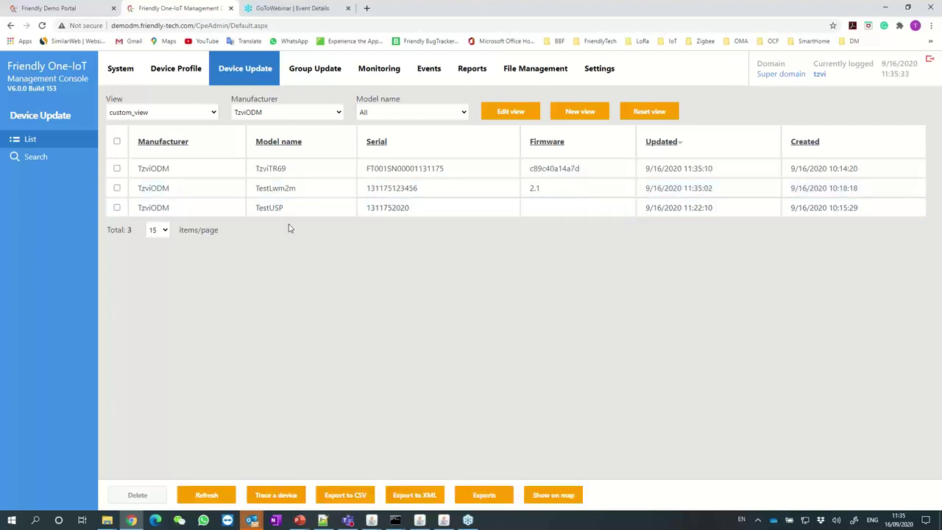
Step: Open the TzviTR69 device, dismiss the location prompt, and view its device info and advanced parameter tree
click(301, 173)
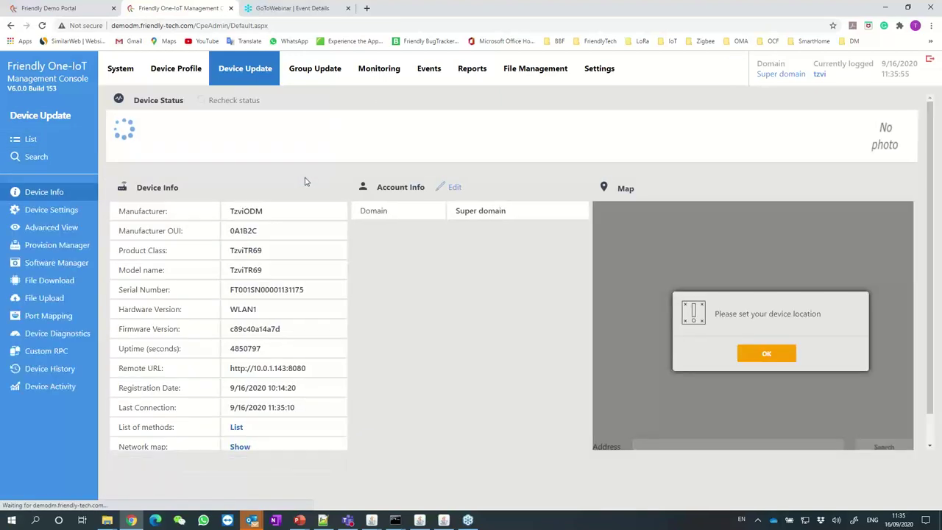
click(768, 353)
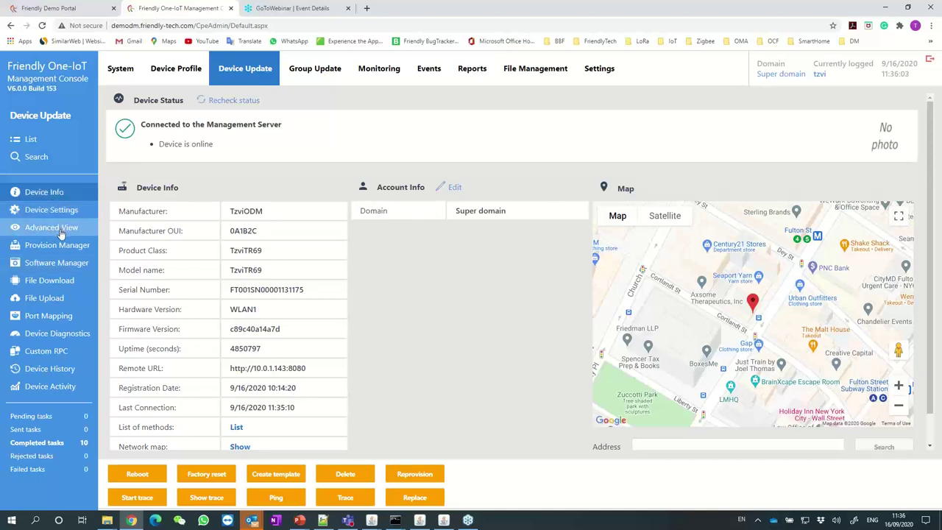
click(43, 192)
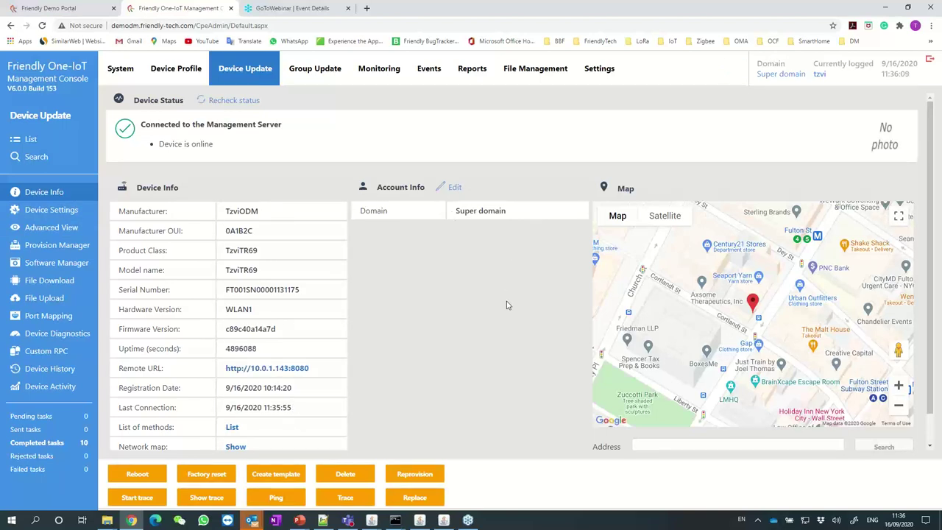
click(56, 232)
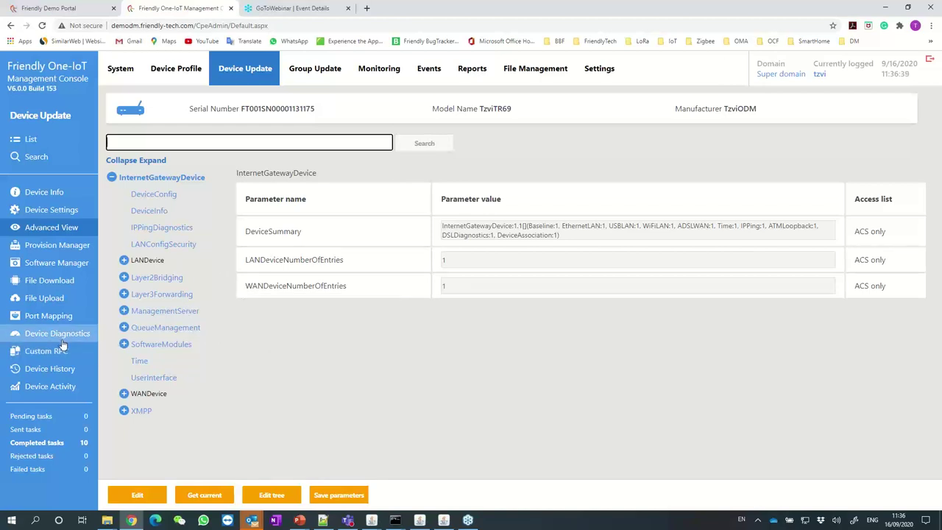
Step: Return to the device list and open the advanced parameter tree of the TestUSP device
click(244, 69)
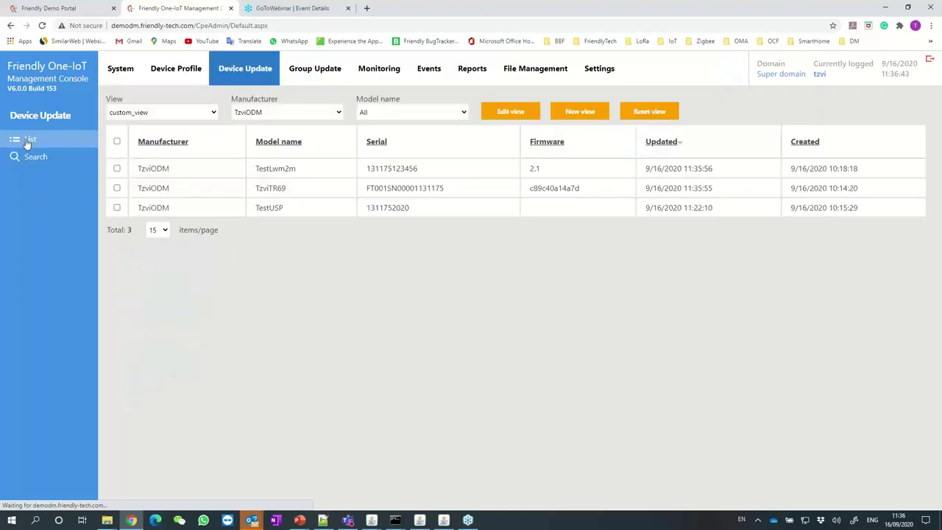
click(318, 209)
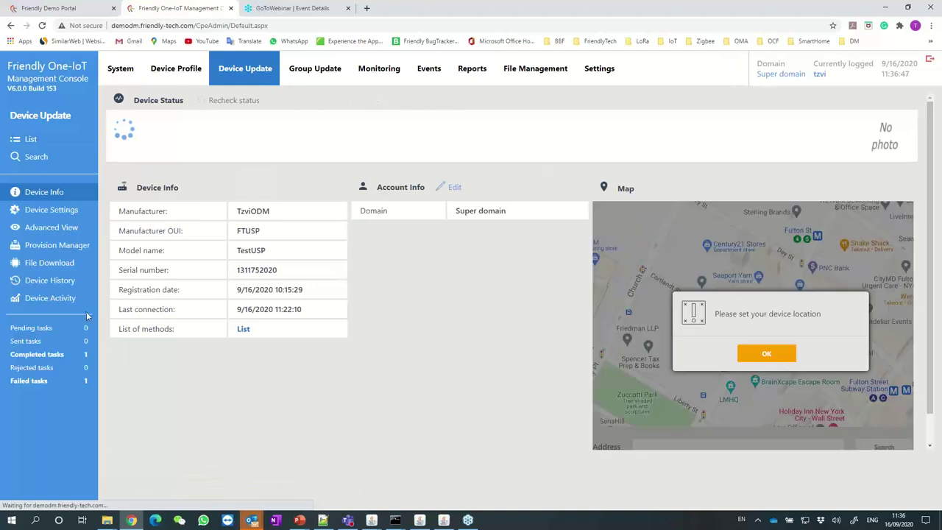
click(53, 228)
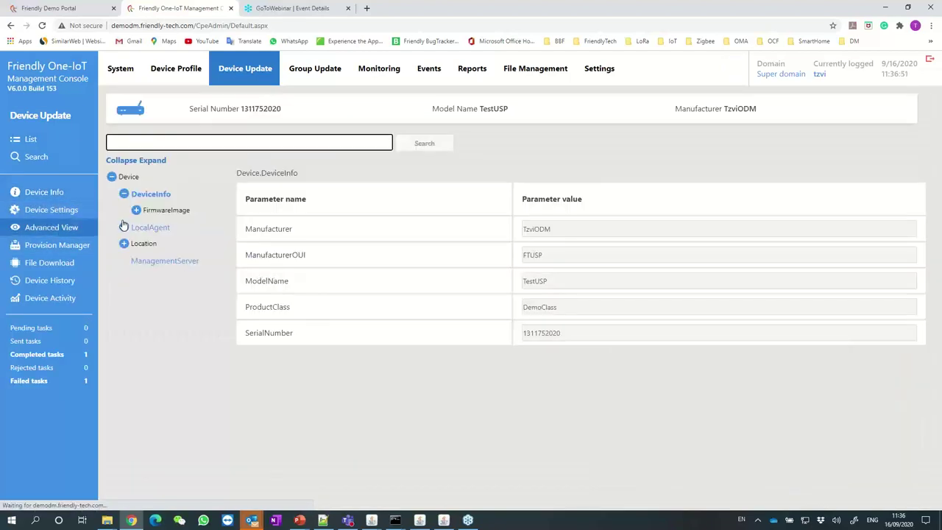
Step: Expand the MTP and Controller branches under LocalAgent and display the parameters of Controller.1
click(125, 228)
click(153, 244)
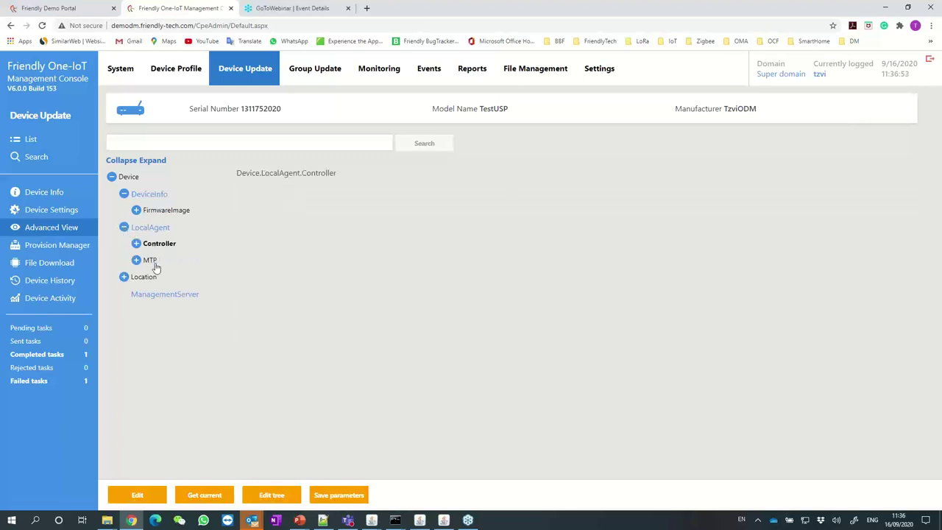
click(136, 261)
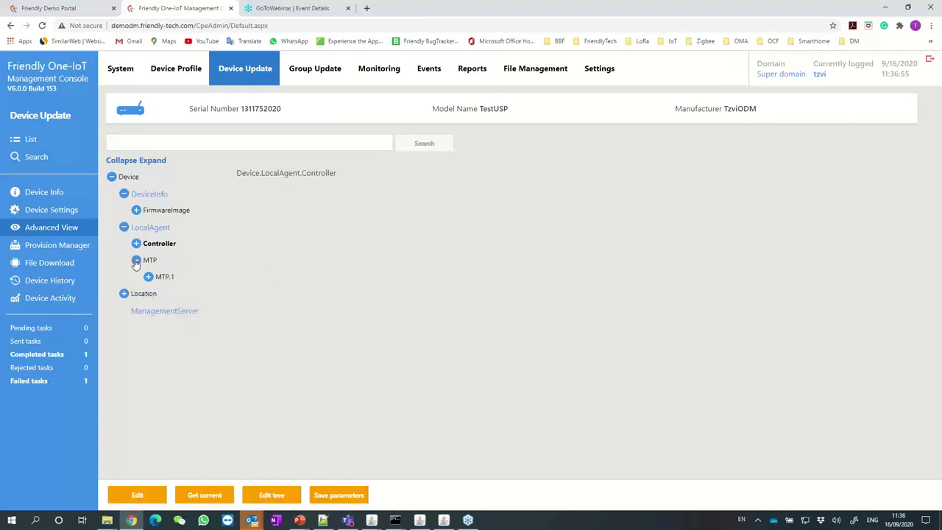
click(137, 244)
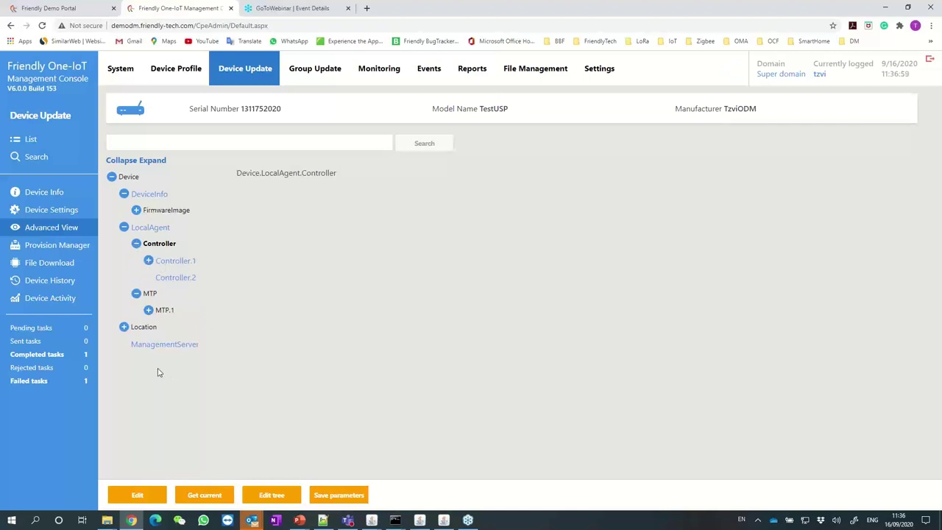
click(172, 263)
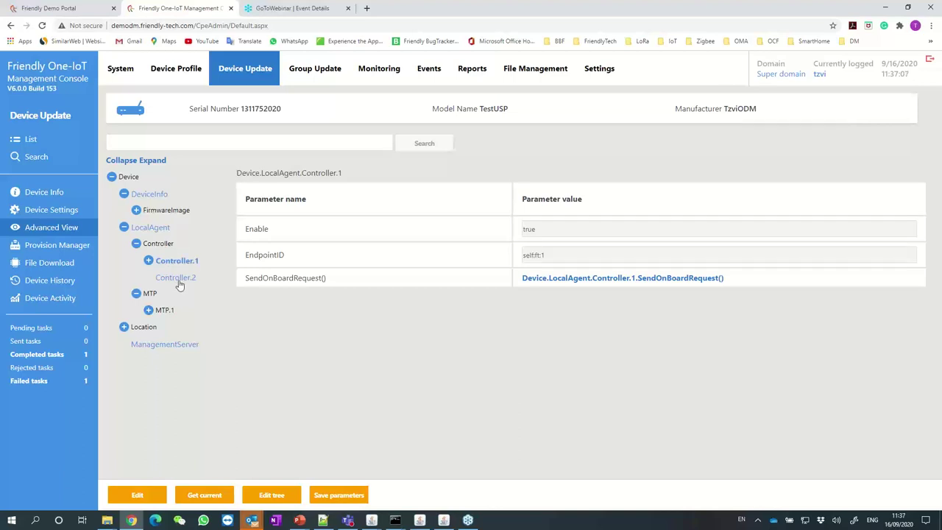
Step: Return to the device list and open the advanced parameter tree of the TestLwm2m device
click(251, 74)
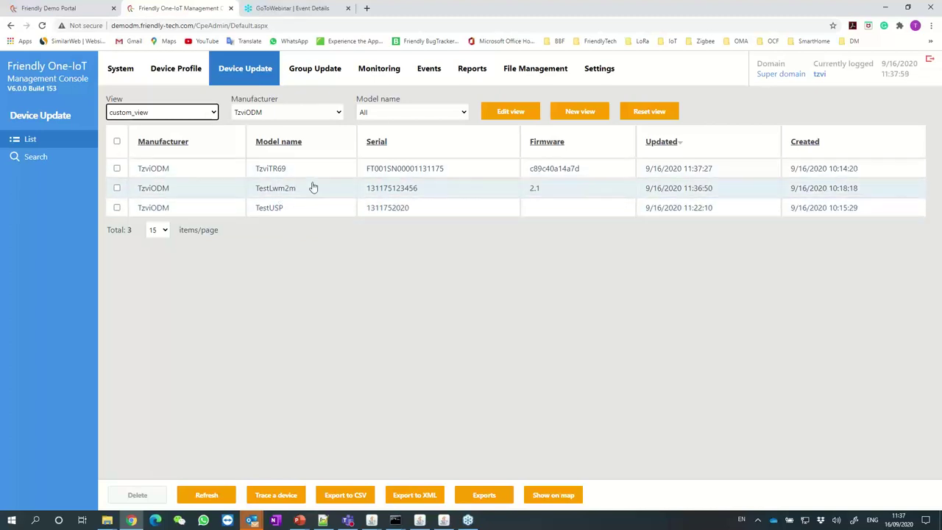
click(309, 197)
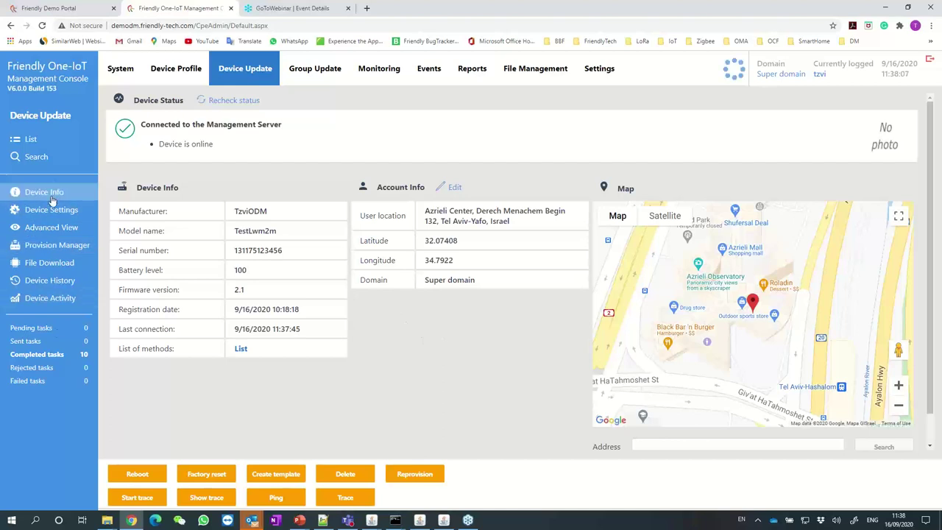
click(40, 234)
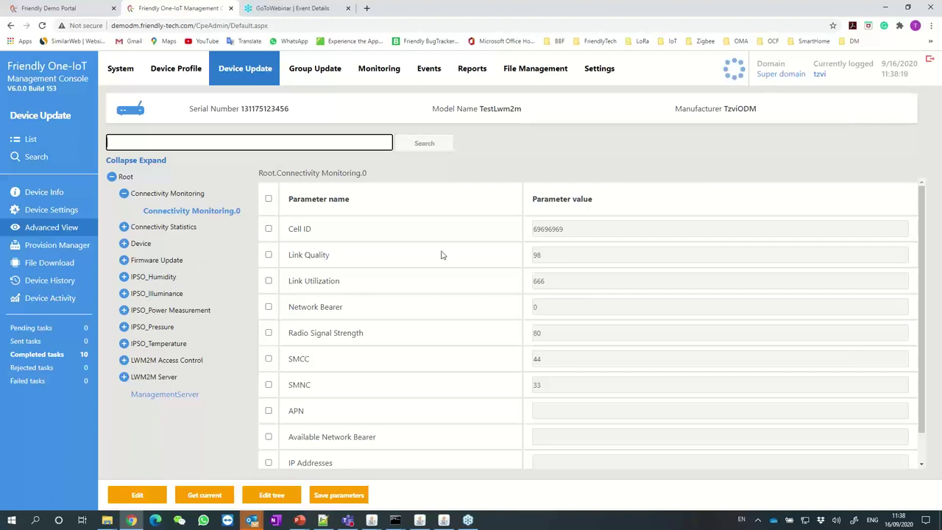
Step: Expand the IPSO_Humidity object and display the parameters of IPSO_Humidity.0
click(153, 276)
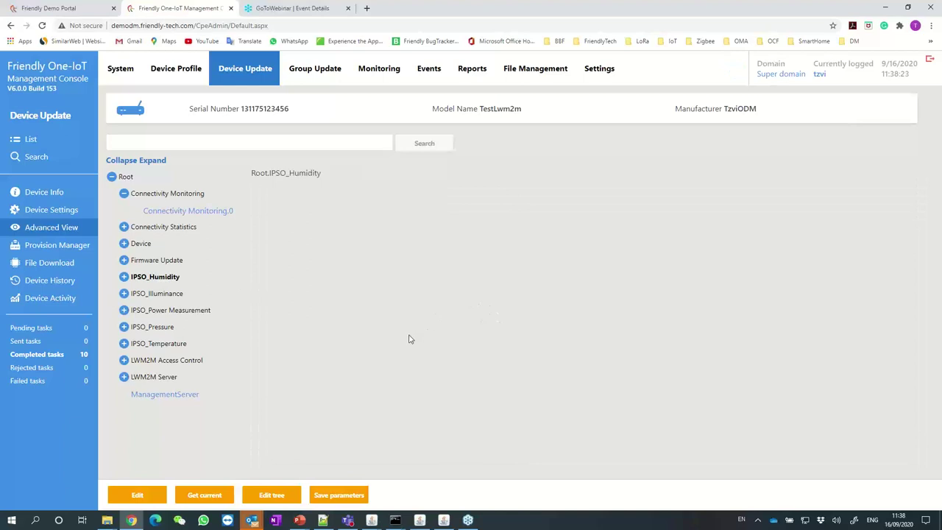
click(123, 276)
click(159, 295)
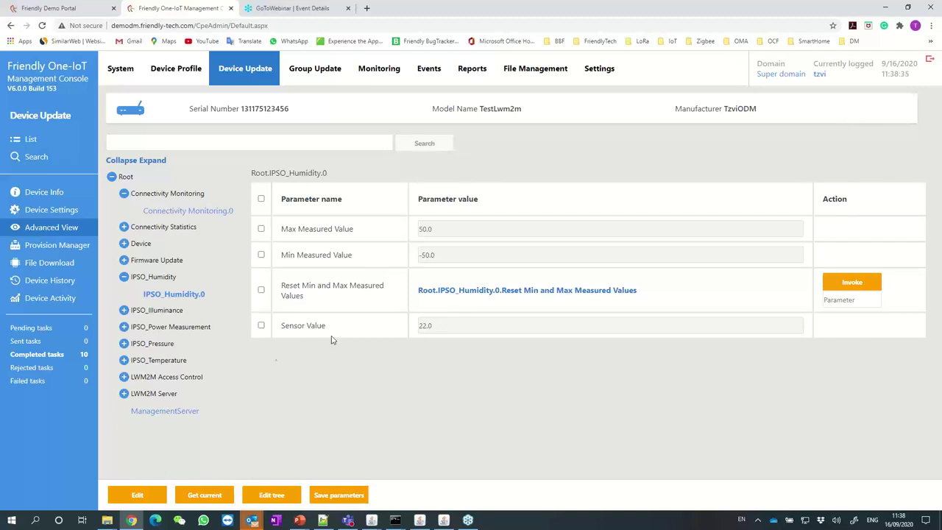
click(176, 298)
Step: Switch to the Friendly TR-069 DM webinar presentation in PowerPoint, start its slide show from slide 15, and replace the presenter view with the full-screen slide
mouse_move(299, 521)
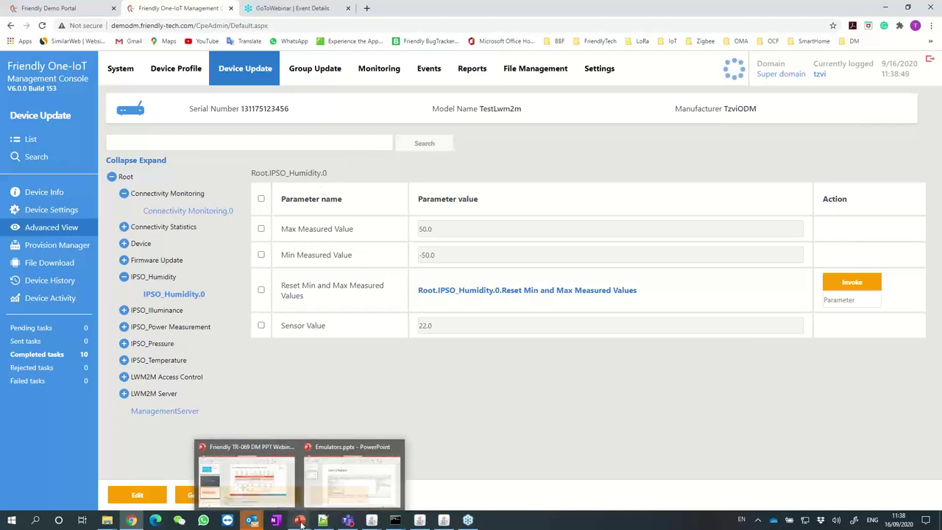
click(267, 474)
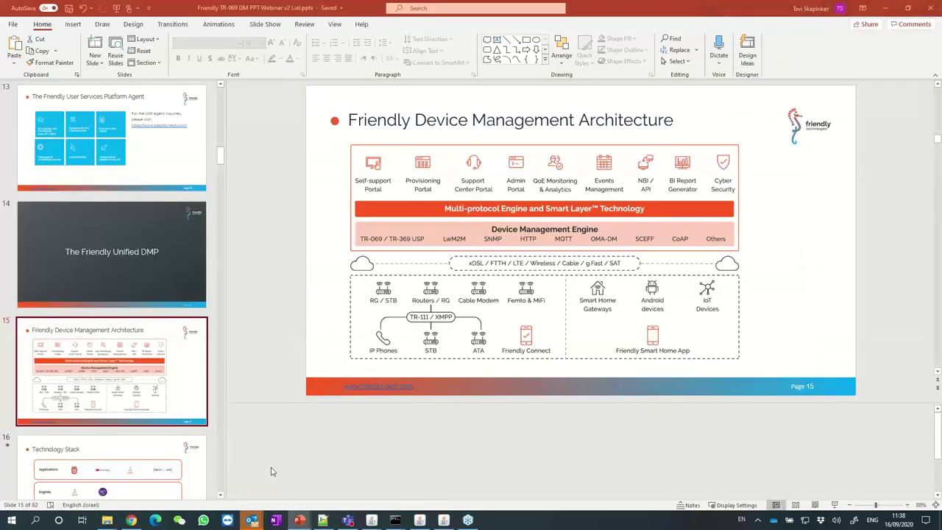
click(837, 505)
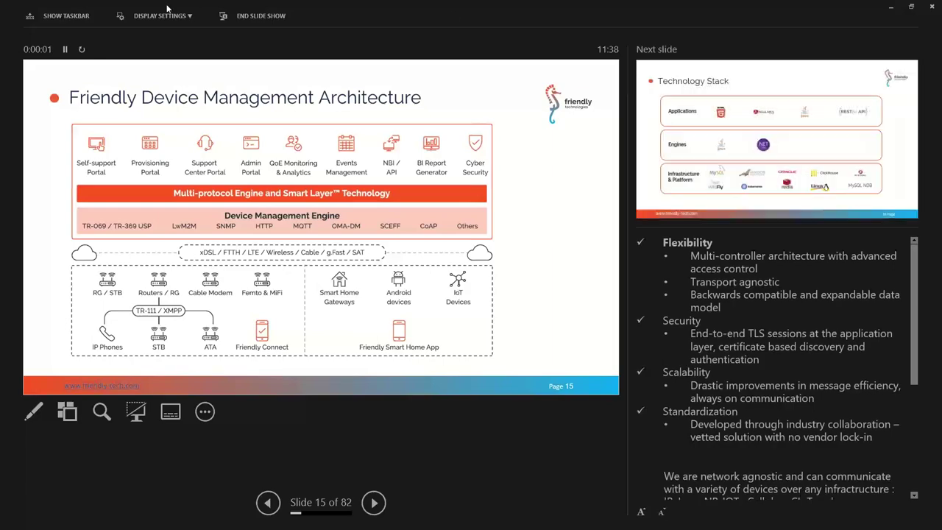
click(158, 16)
click(157, 35)
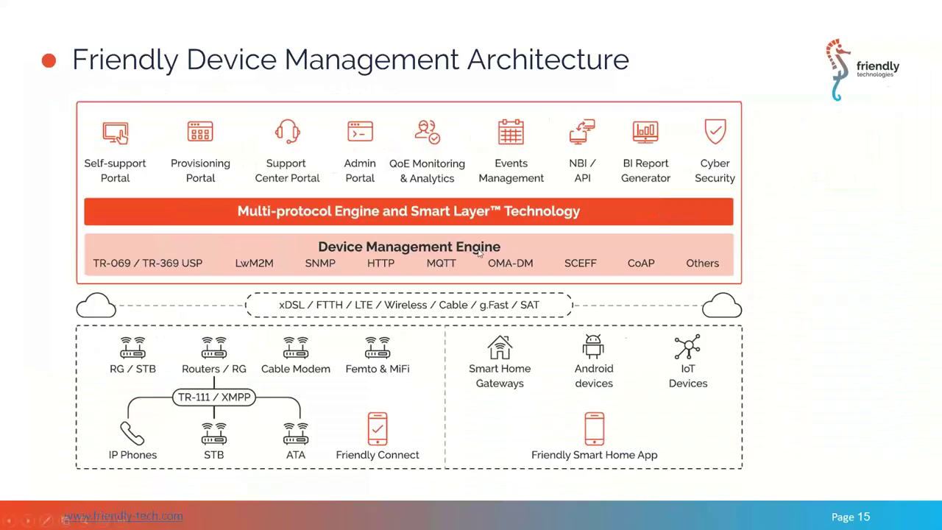